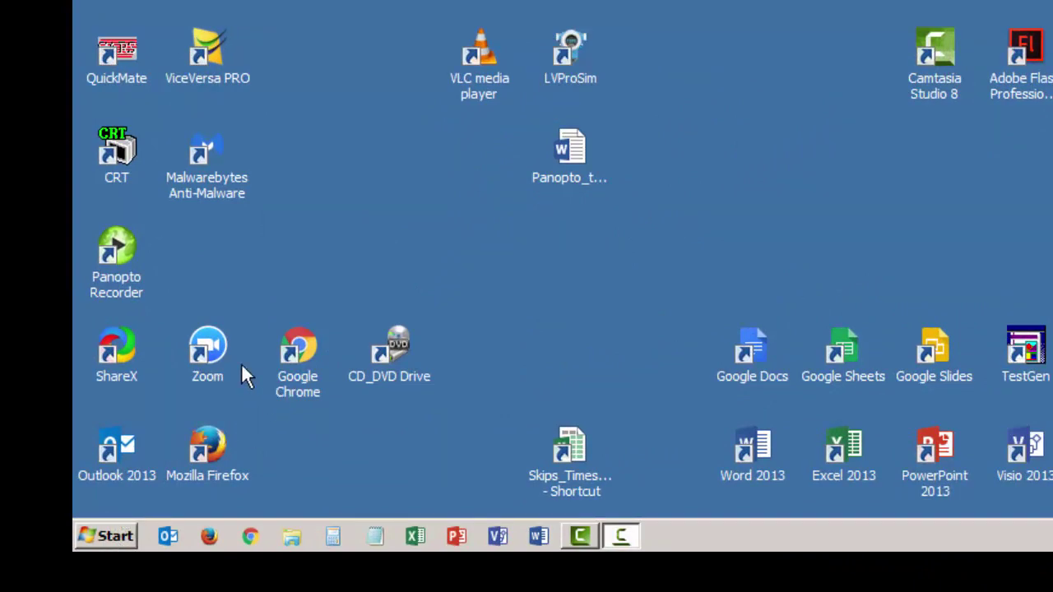
Step: Expand the Microsoft Office 2013 folder in the Start menu's All Programs list
left_click(118, 539)
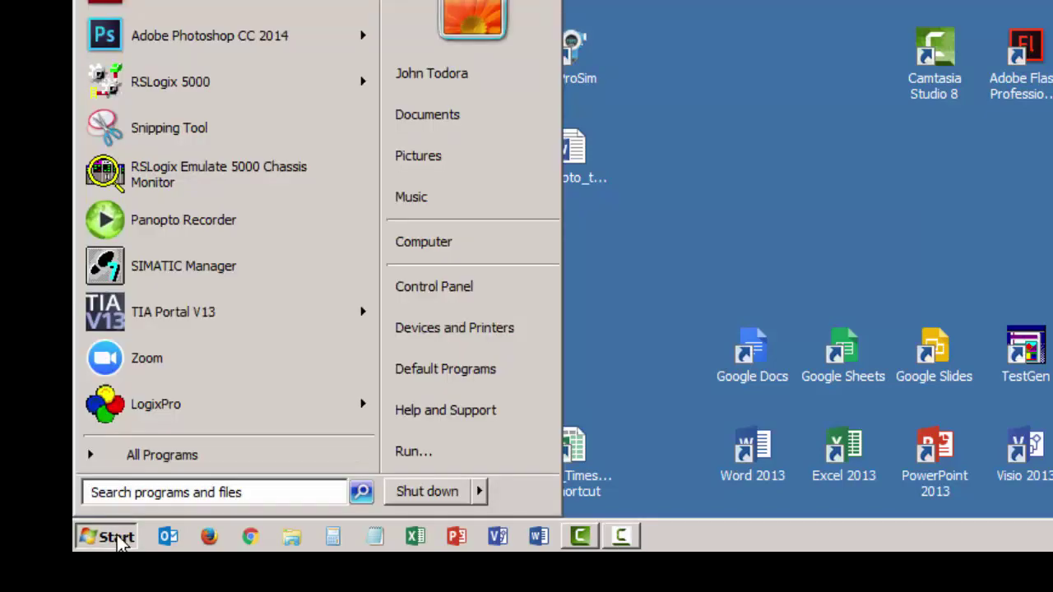
left_click(148, 466)
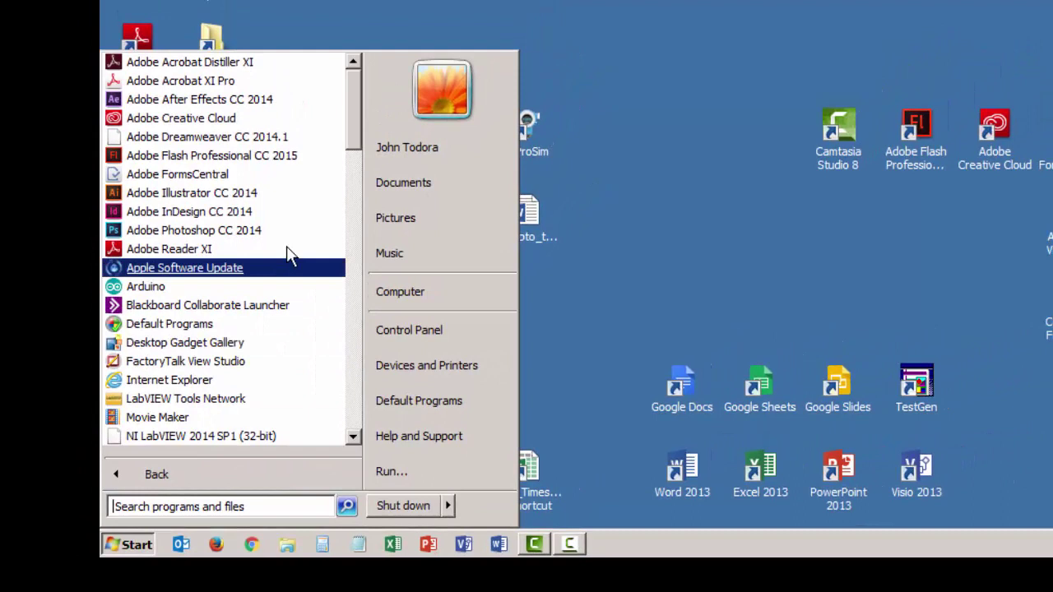
left_click_drag(360, 111, 347, 303)
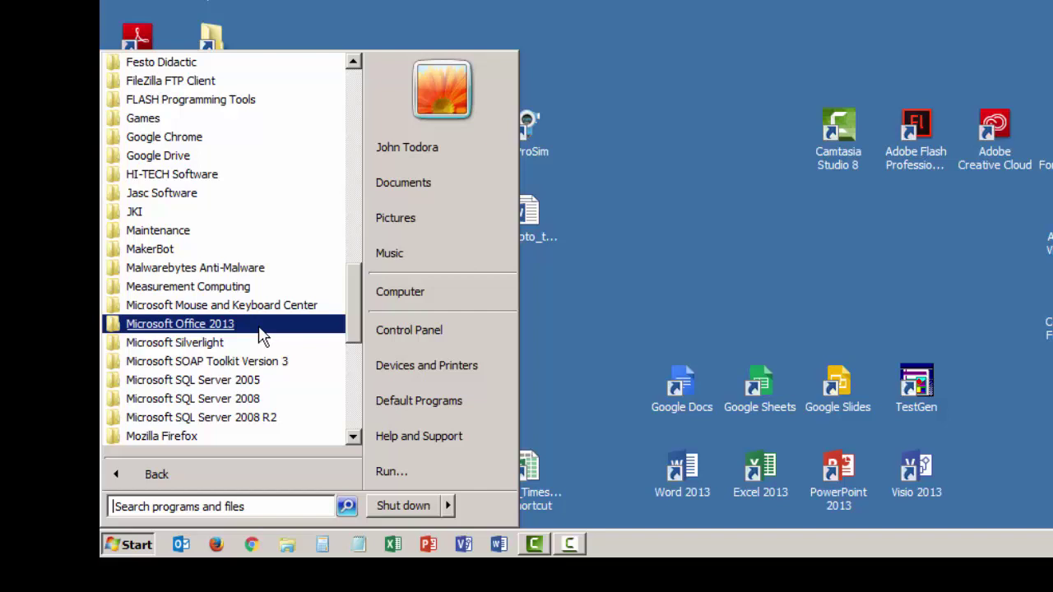
left_click(197, 325)
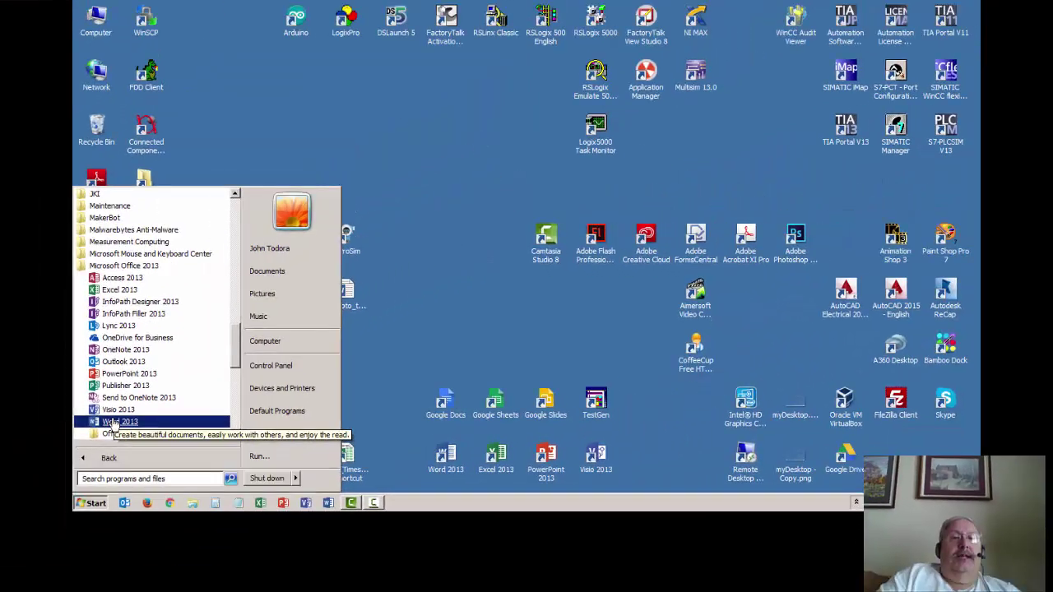
Step: Launch Word 2013 from the Office 2013 folder and reach its start screen
left_click(116, 422)
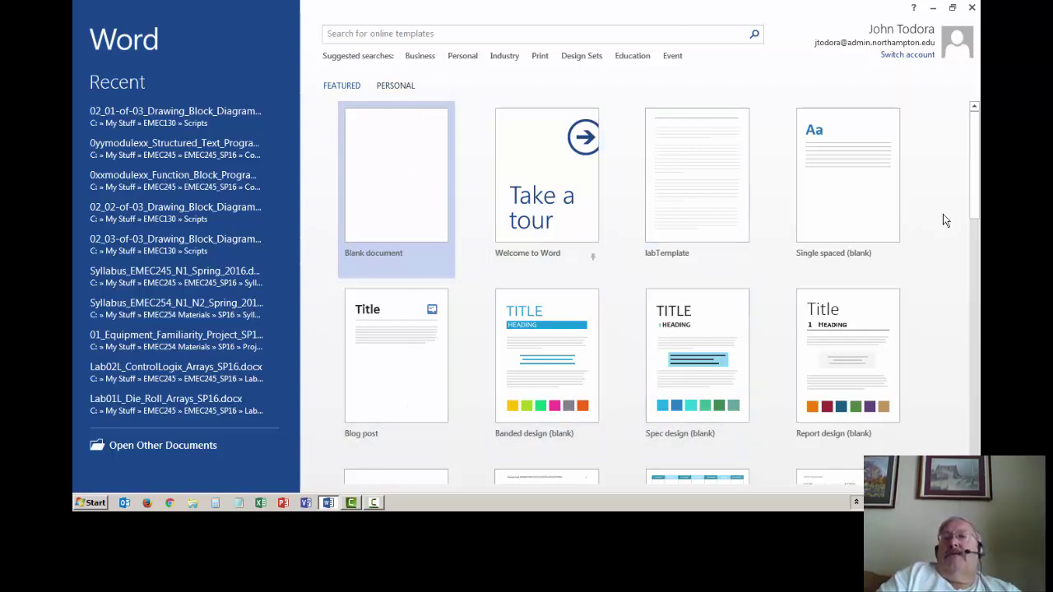
mouse_move(973, 167)
left_mouse_down()
mouse_move(968, 306)
mouse_move(974, 146)
left_mouse_up()
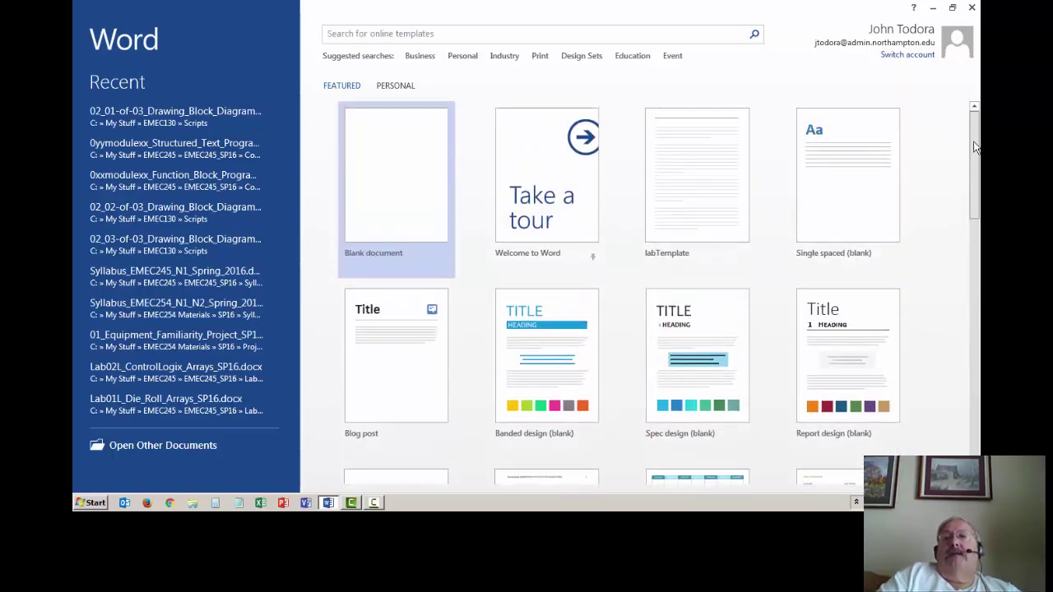
Step: Create a blank document and add one empty line at the top
left_click(391, 178)
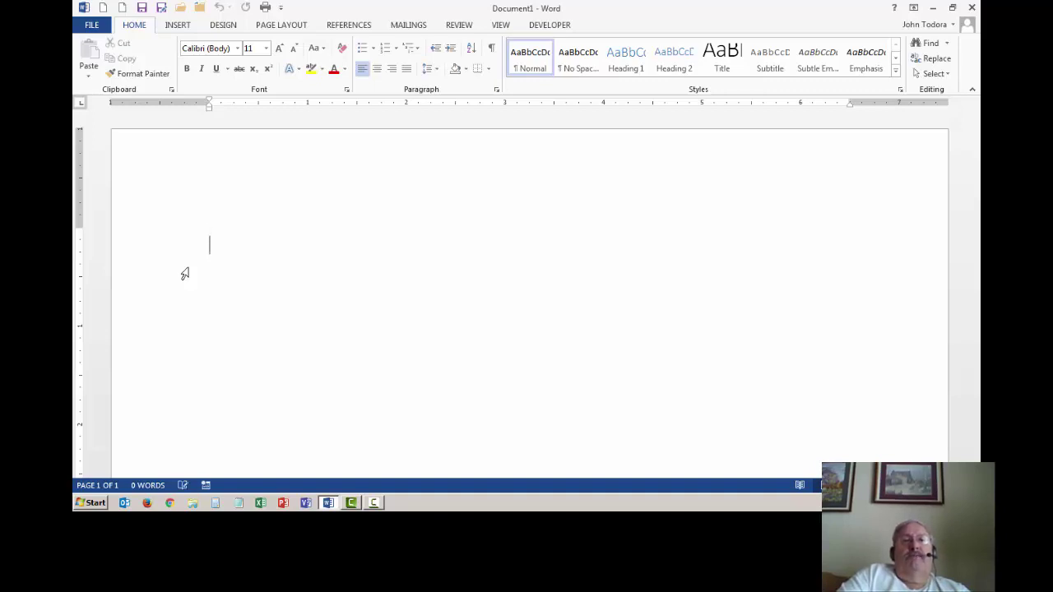
key("Return")
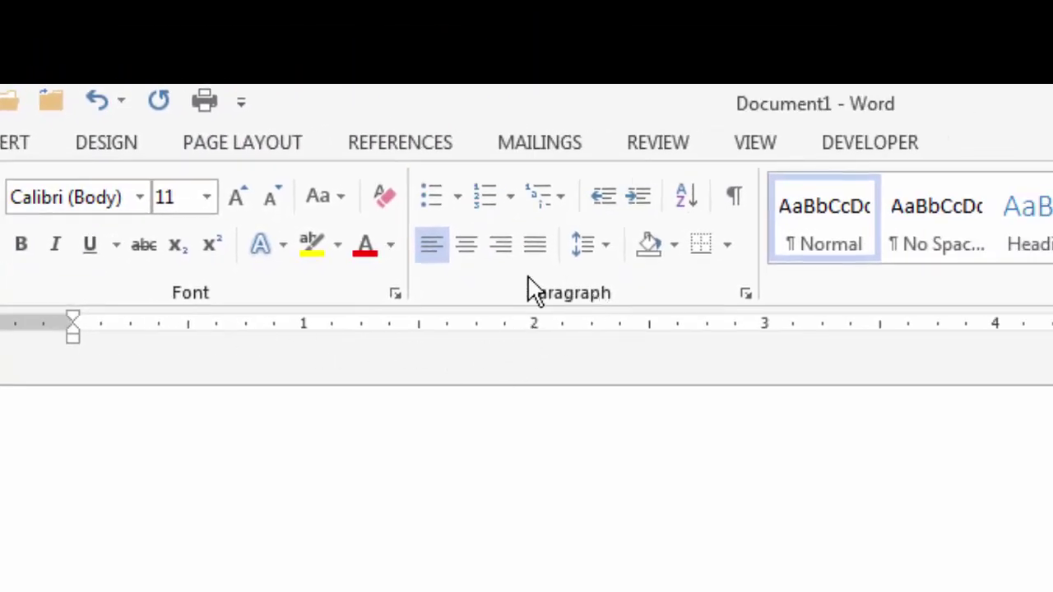
Step: Center-align the empty paragraph of Document1
left_click(463, 245)
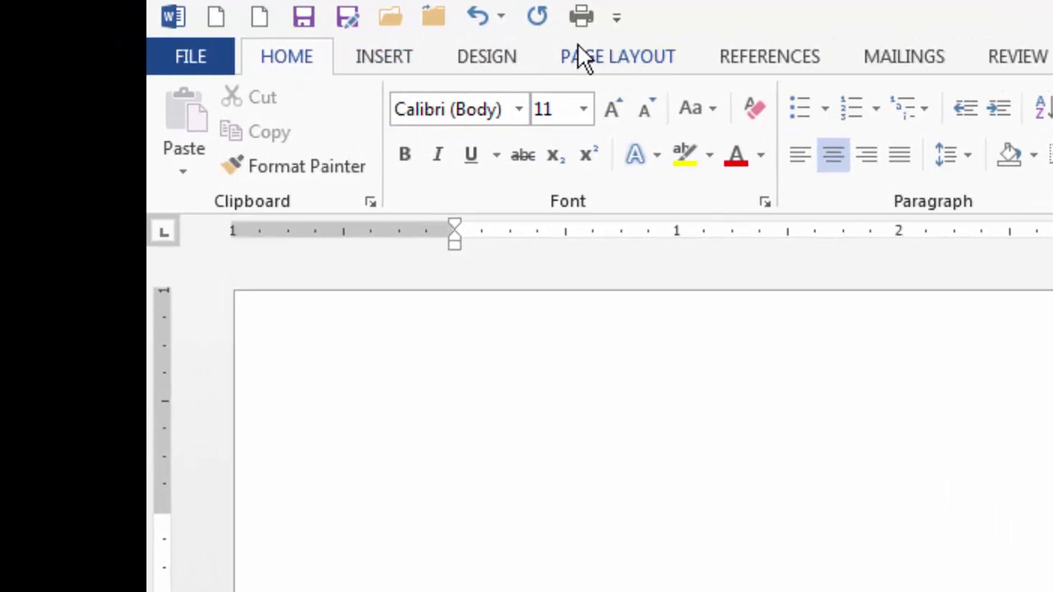
Step: Bring up the Shapes gallery from the Insert ribbon's Illustrations group
left_click(390, 66)
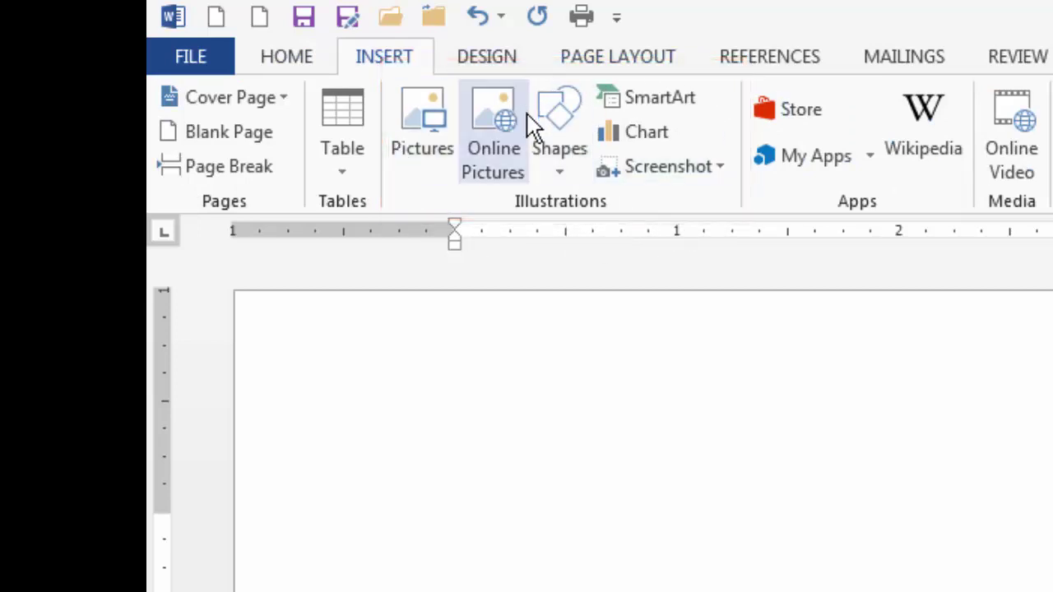
left_click(559, 172)
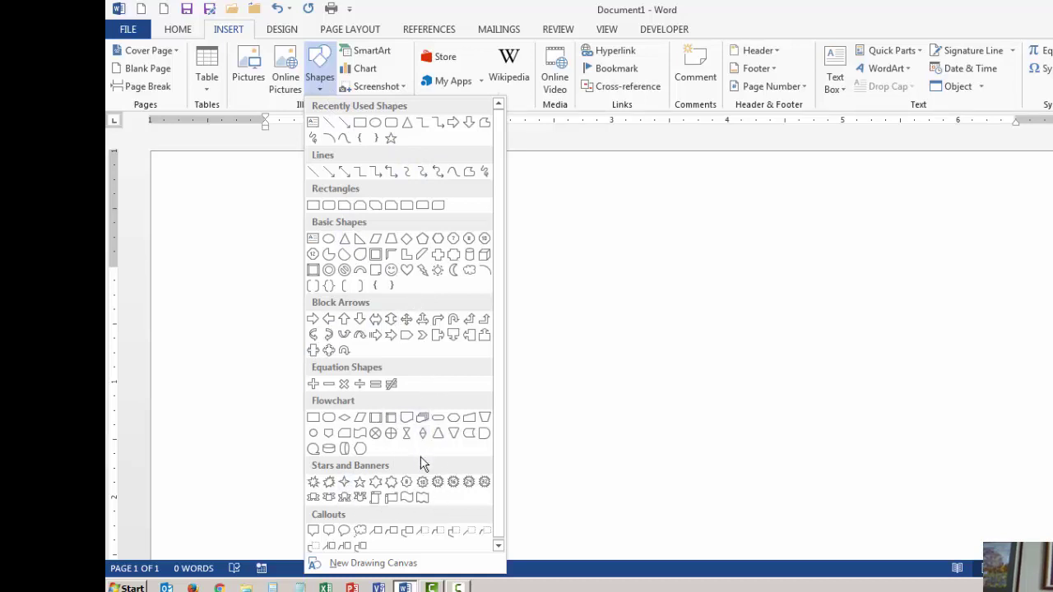
left_click_drag(497, 404, 499, 409)
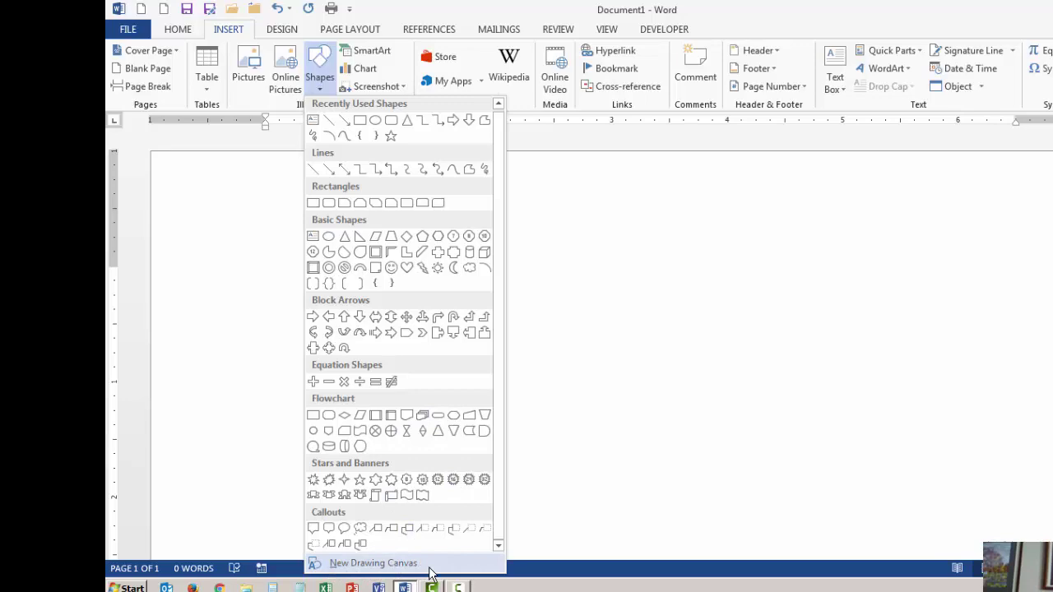
Step: Insert a new drawing canvas, about 6 by 3.5 inches, into Document1
left_click(372, 563)
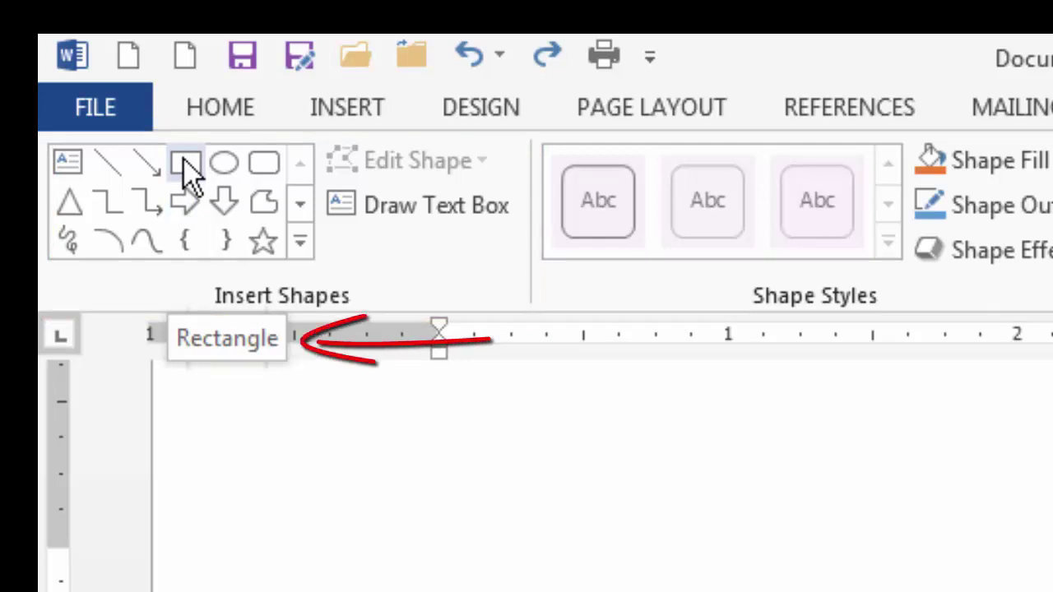
Step: Draw a rectangle on the drawing canvas with the Rectangle shape
left_click(184, 160)
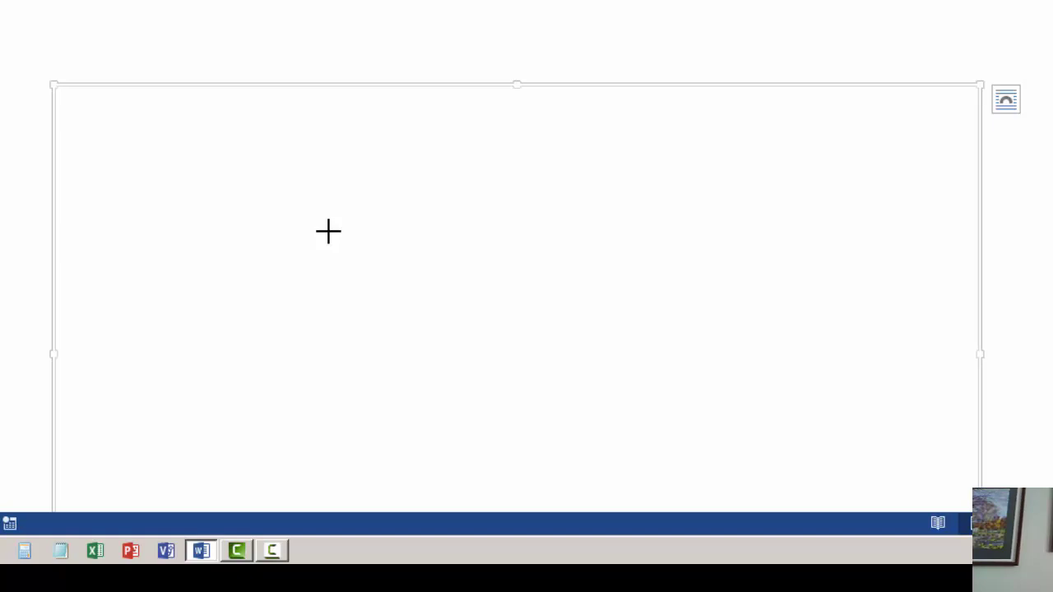
left_click_drag(328, 231, 502, 333)
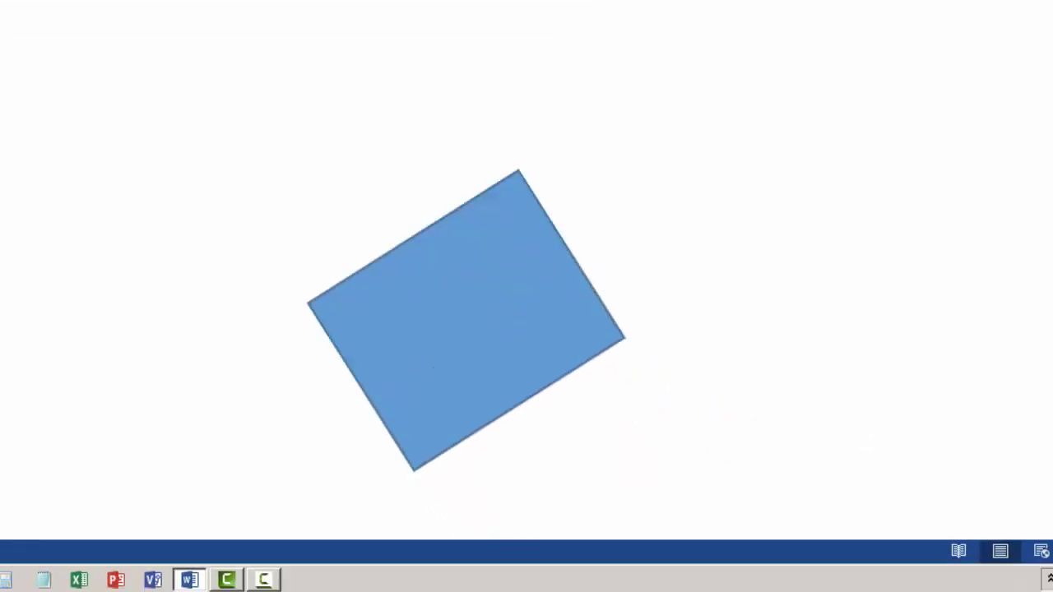
Step: Shrink the rectangle's width and height and rotate it back upright with keyboard shortcuts
key("shift+Left")
key("shift+Left")
key("shift+Left")
key("shift+Left")
key("shift+Up")
key("shift+Up")
key("shift+Up")
key("shift+Up")
key("shift+Up")
key("shift+Up")
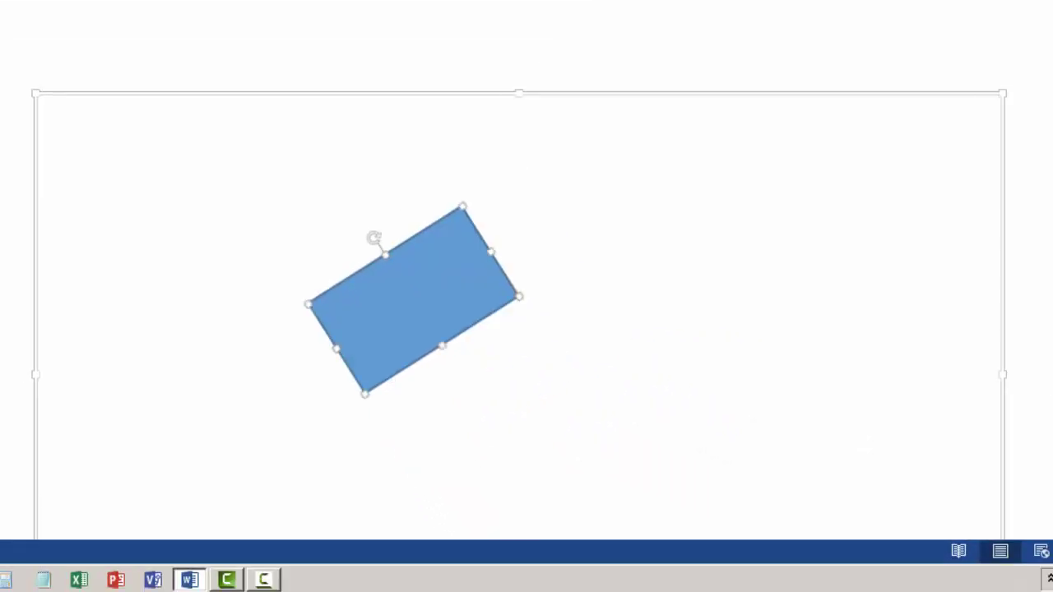
key("alt+Right")
key("alt+Right")
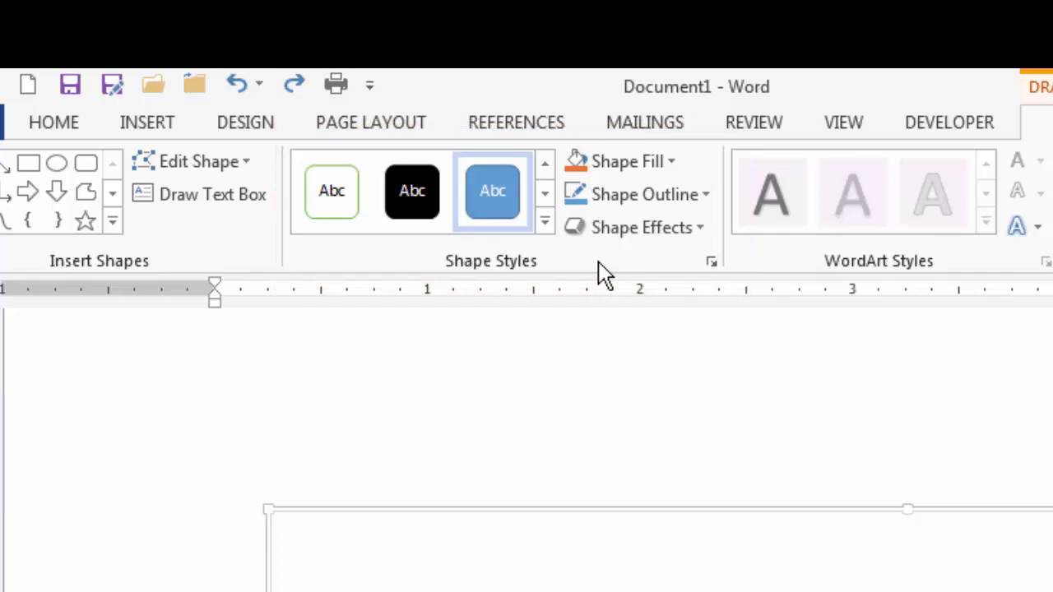
Step: Display the full Shape Styles gallery for the selected rectangle
left_click(545, 221)
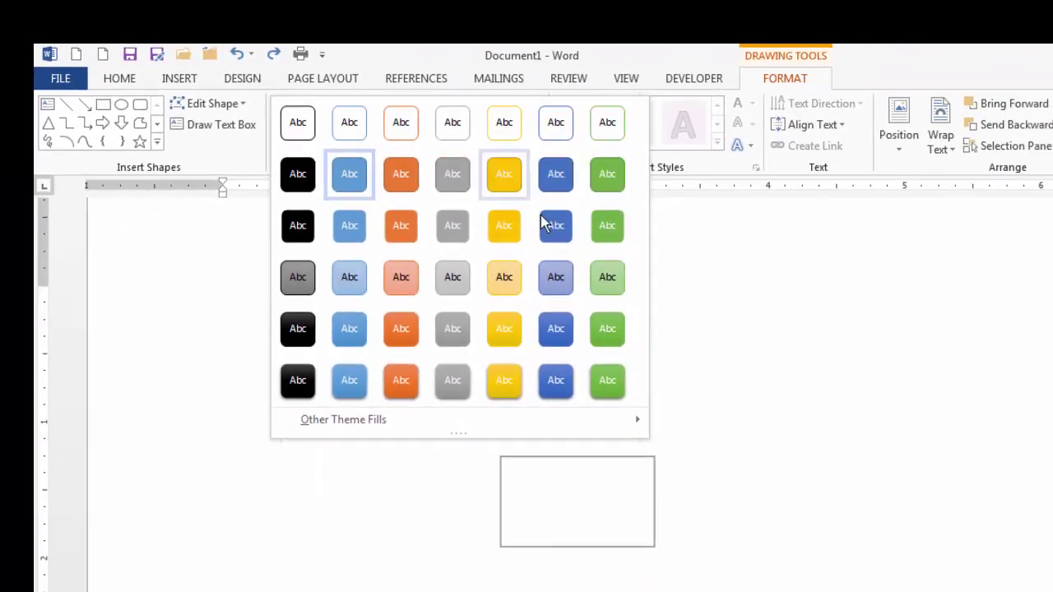
key("Escape")
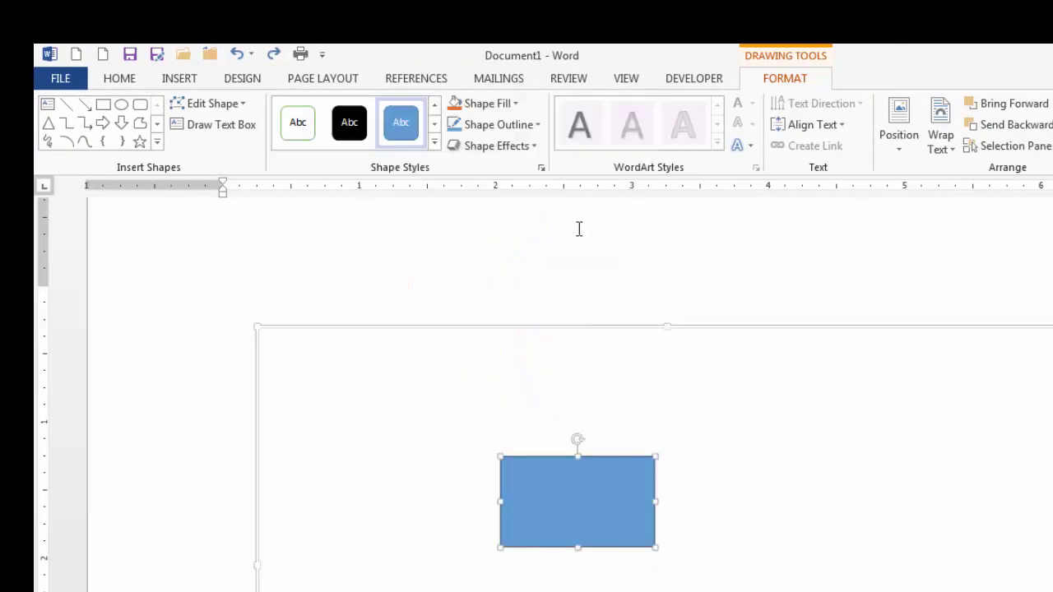
left_click(434, 146)
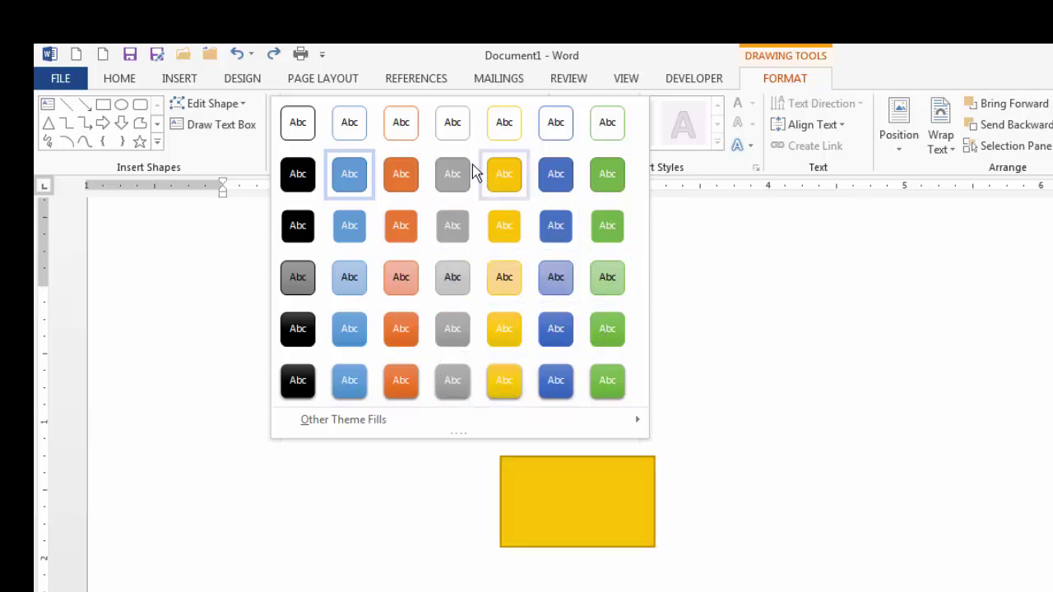
Step: Apply the Colored Outline - Black, Dark 1 style and move the rectangle slightly right and up
left_click(301, 130)
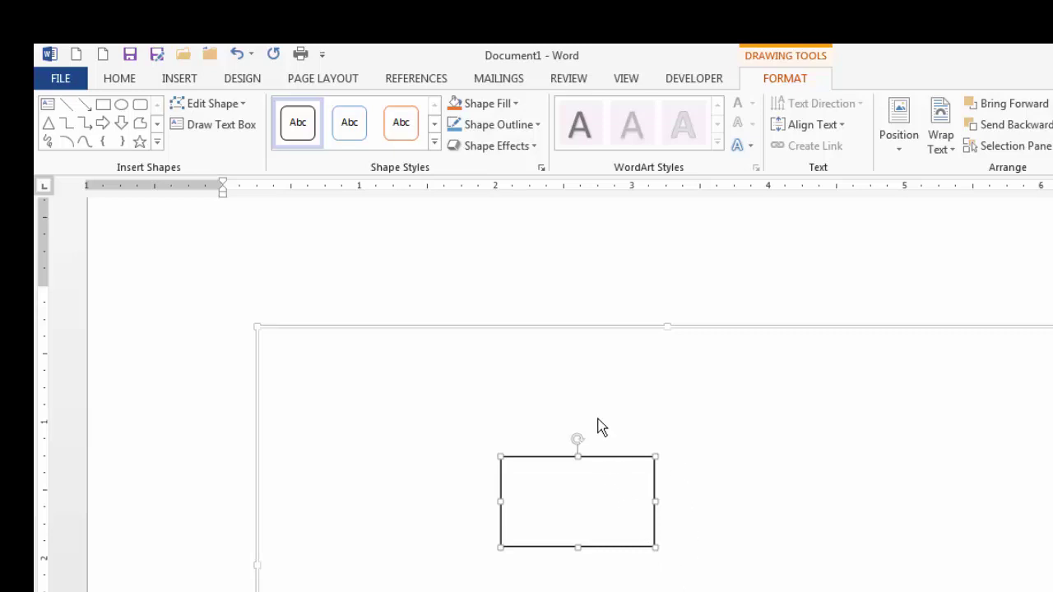
left_click(837, 444)
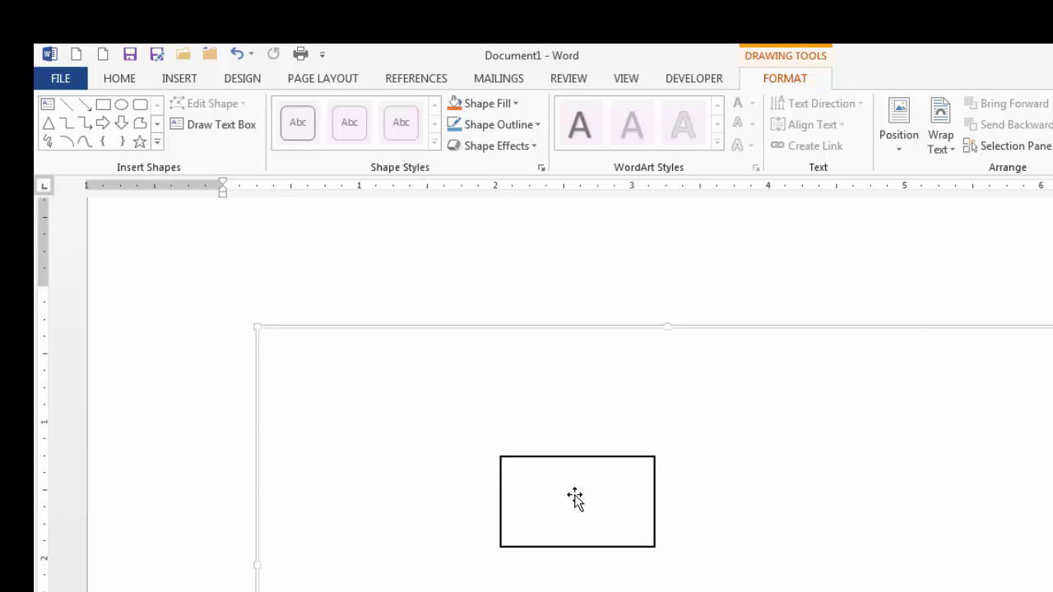
left_click(575, 499)
mouse_move(575, 500)
left_mouse_down()
mouse_move(665, 488)
mouse_move(616, 554)
mouse_move(590, 445)
mouse_move(603, 489)
mouse_move(590, 484)
left_mouse_up()
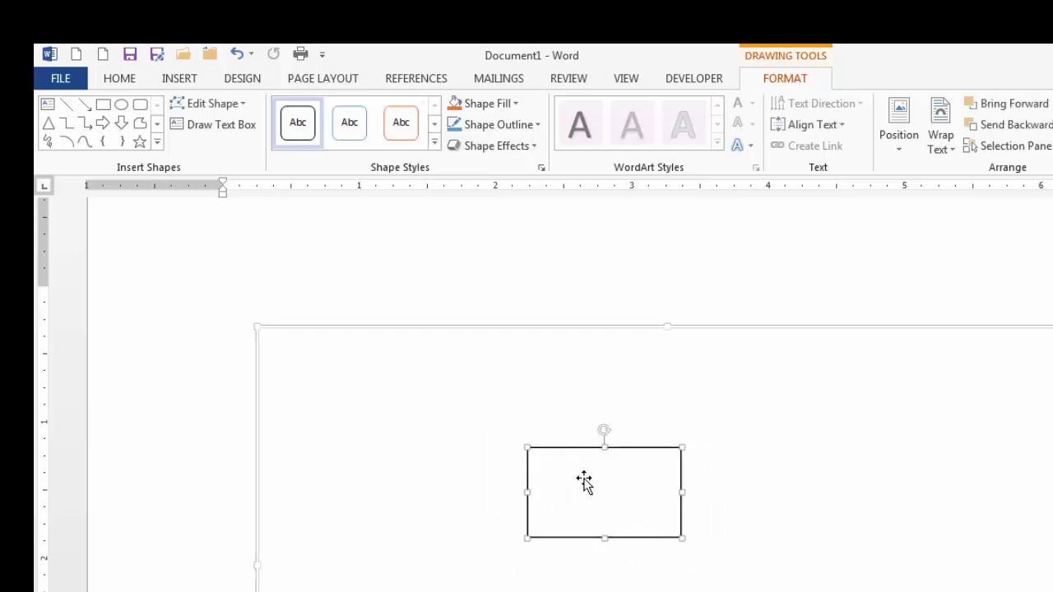
left_click(660, 484)
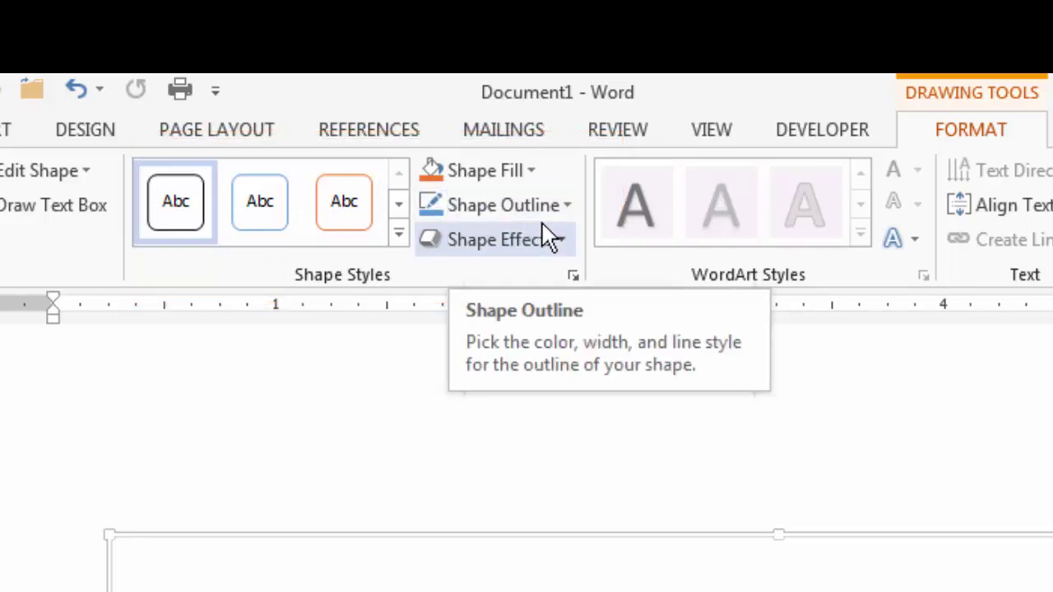
Step: Give the rectangle's black outline a heavier line weight from Shape Outline > Weight
left_click(566, 202)
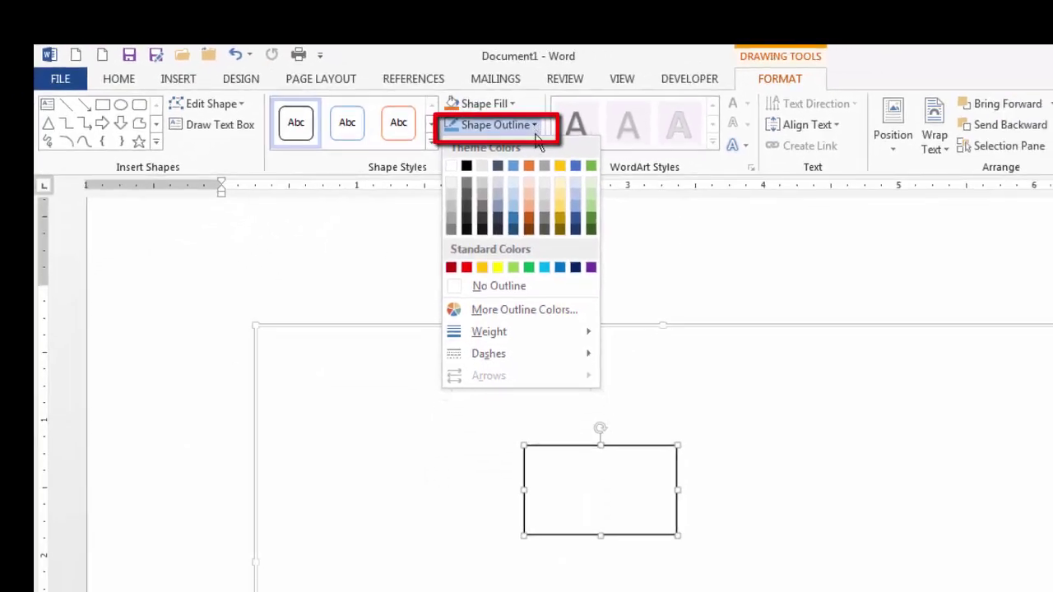
mouse_move(528, 333)
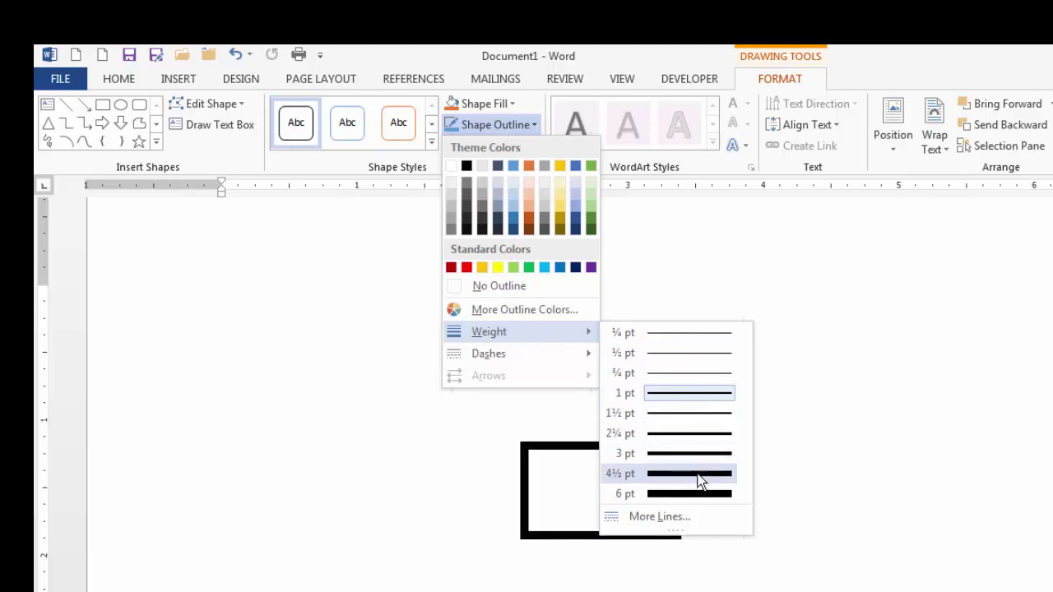
left_click(700, 418)
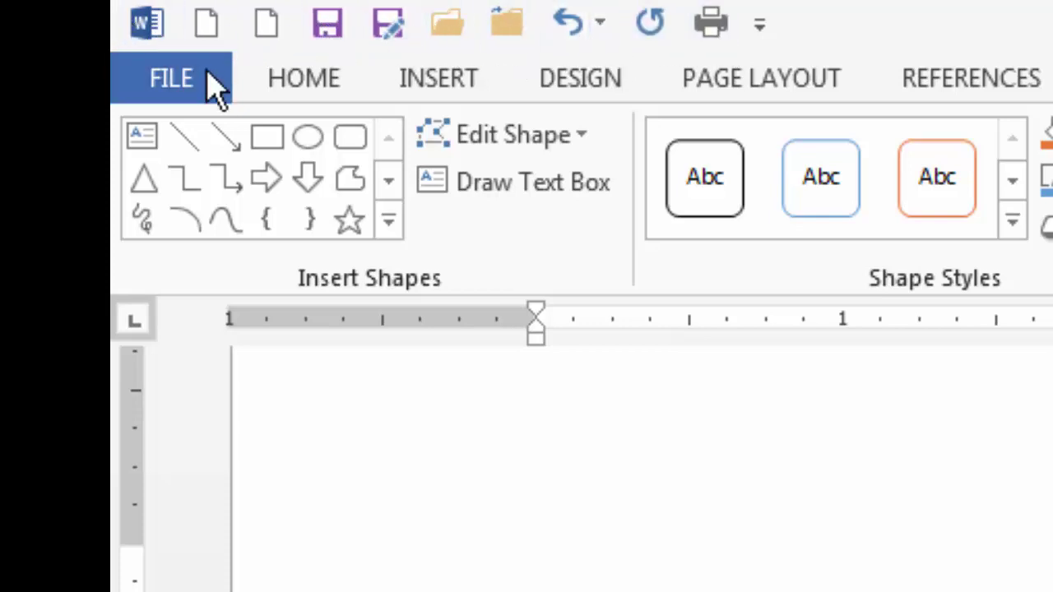
Step: Go to File > Save As and choose Computer as the save location
left_click(170, 82)
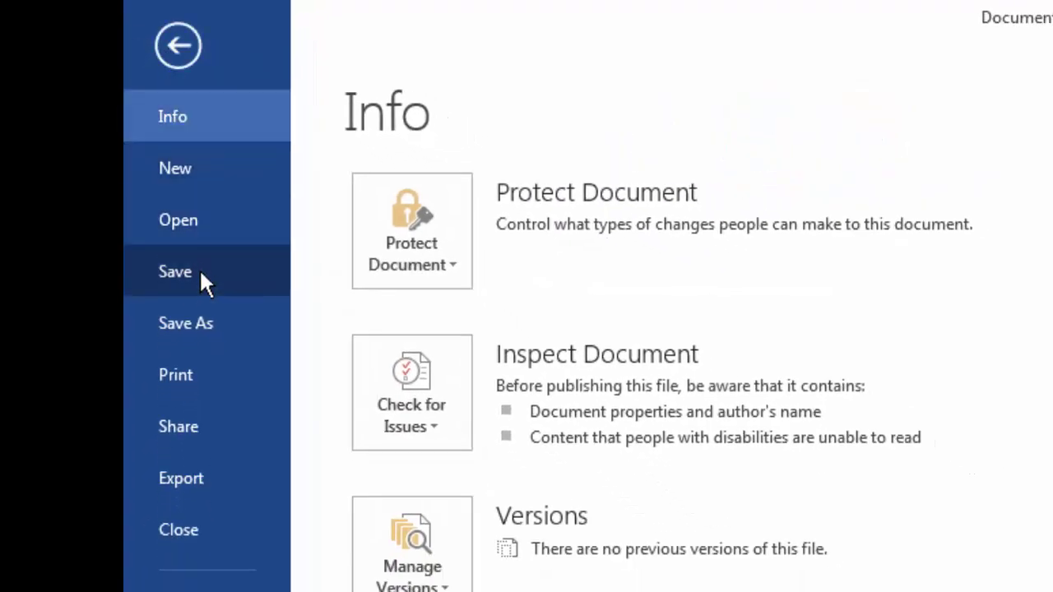
left_click(211, 325)
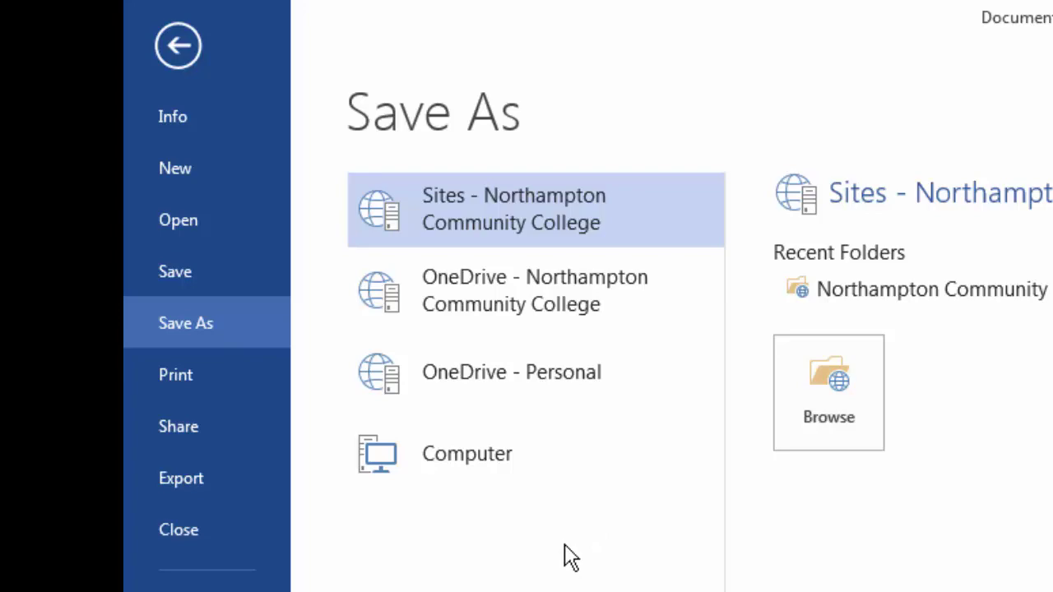
left_click(478, 469)
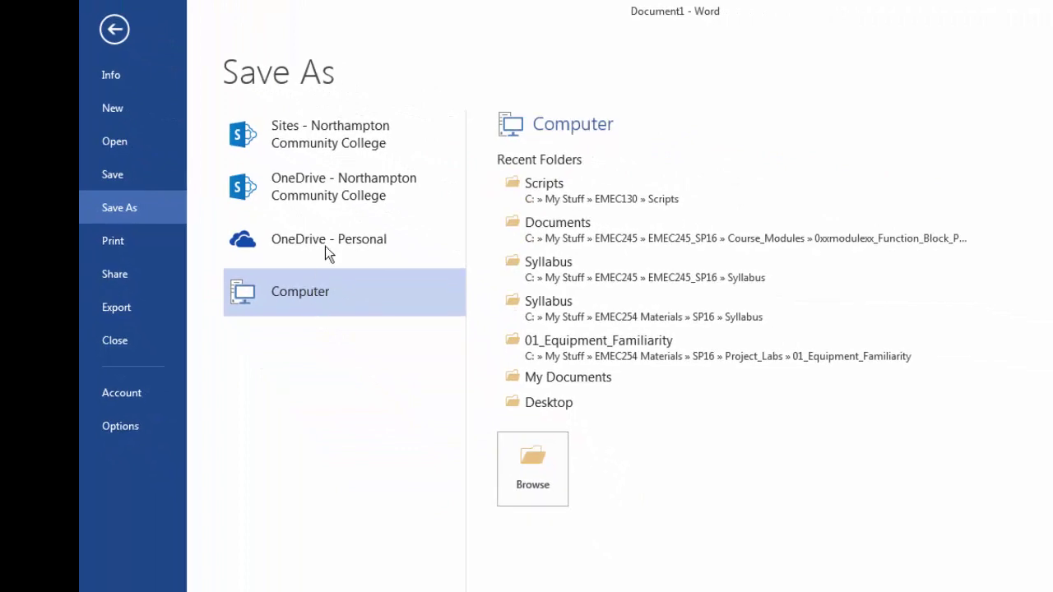
Step: Open the full Save As dialog and navigate into the EMEC130 folder
left_click(538, 466)
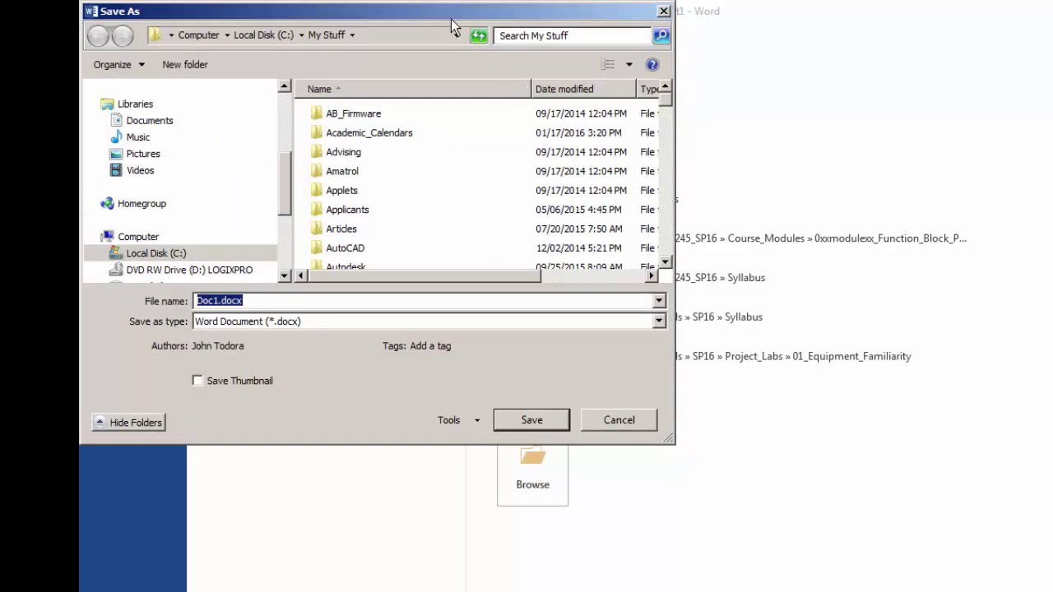
left_click_drag(464, 22, 727, 110)
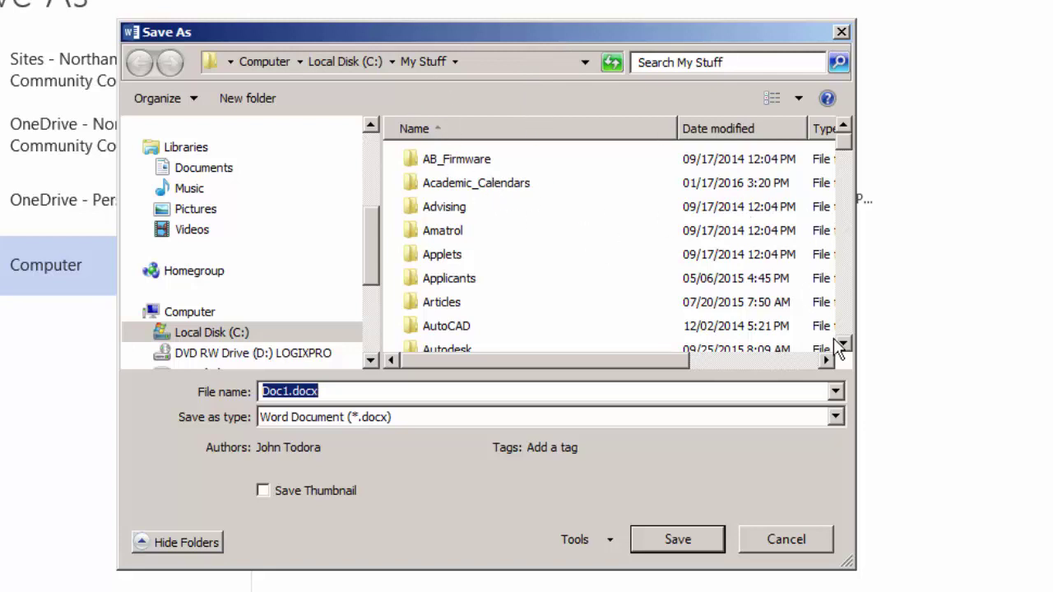
scroll(843, 346, "down", 8)
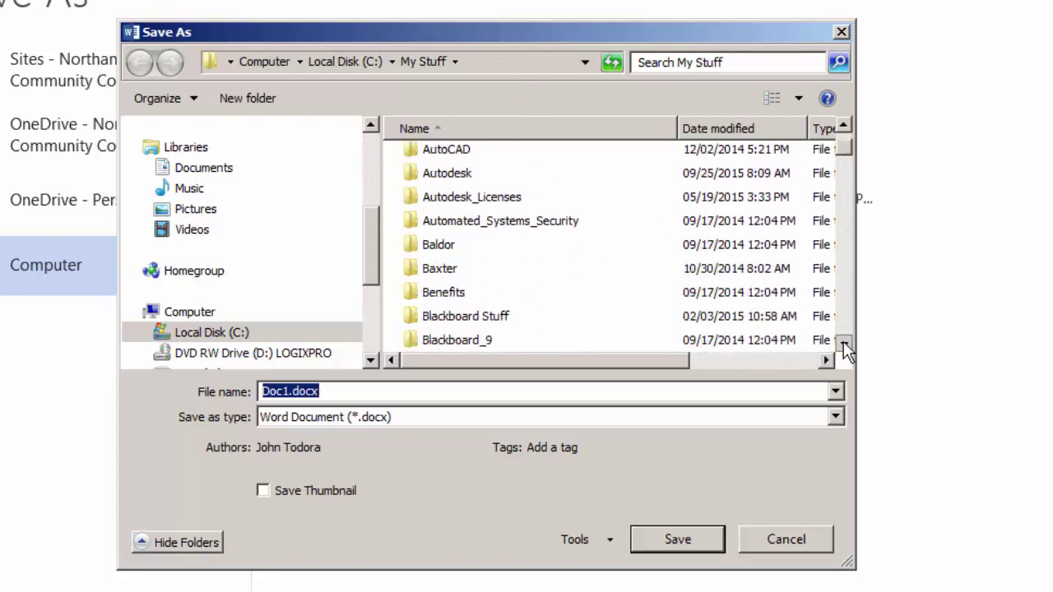
scroll(843, 345, "down", 10)
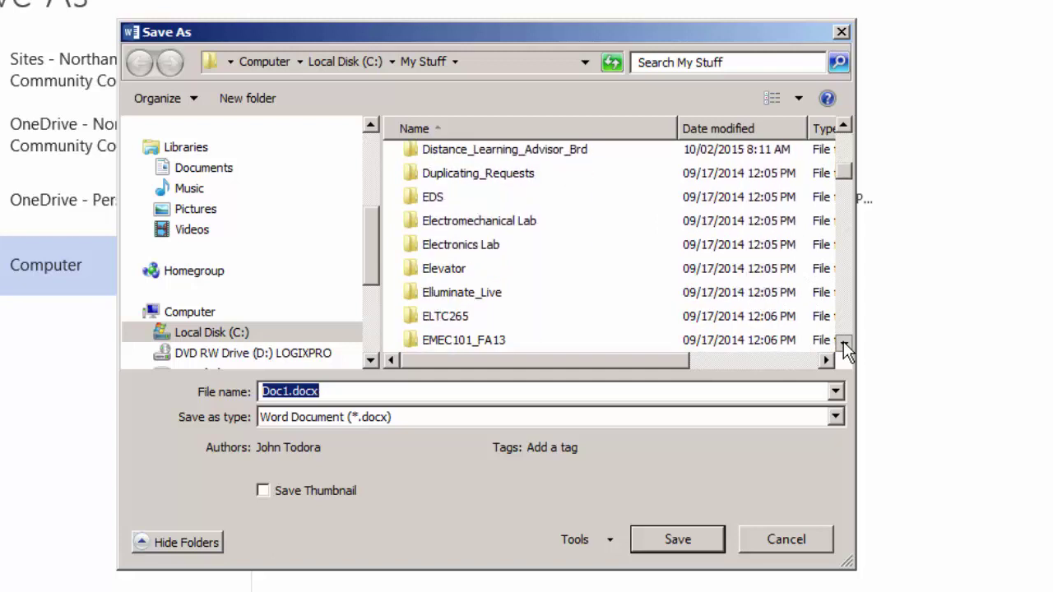
scroll(843, 346, "down", 7)
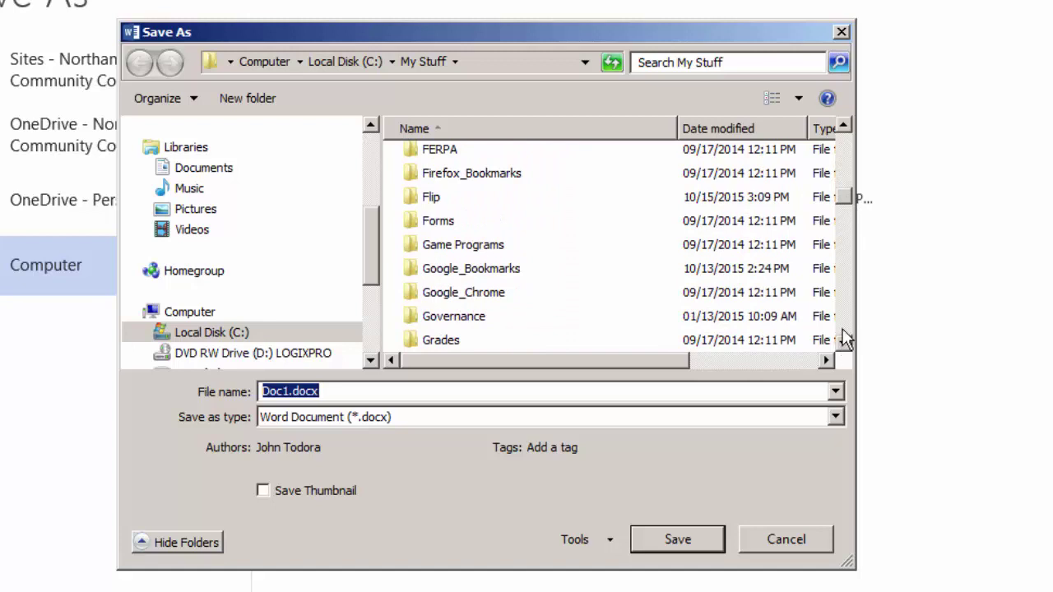
scroll(840, 197, "up", 8)
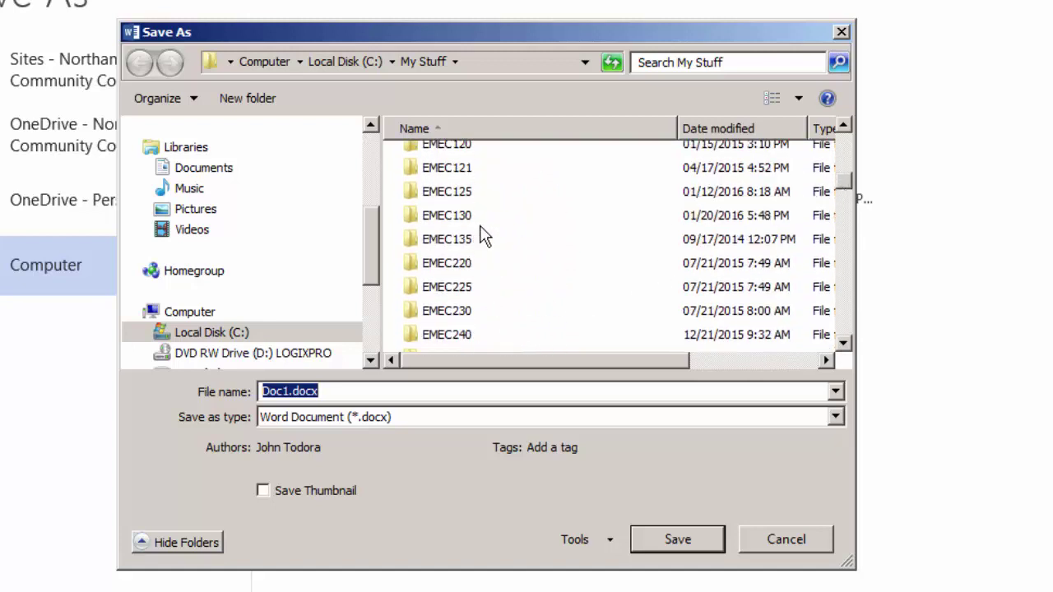
double_click(414, 217)
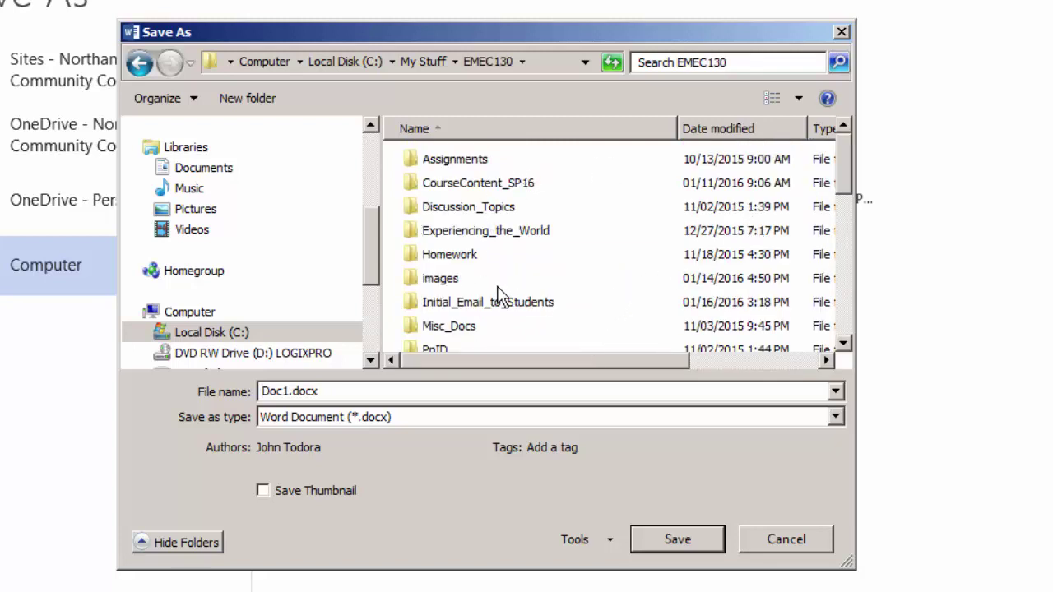
Step: Create a new folder named VideoDemos inside EMEC130 and open it
left_click(248, 98)
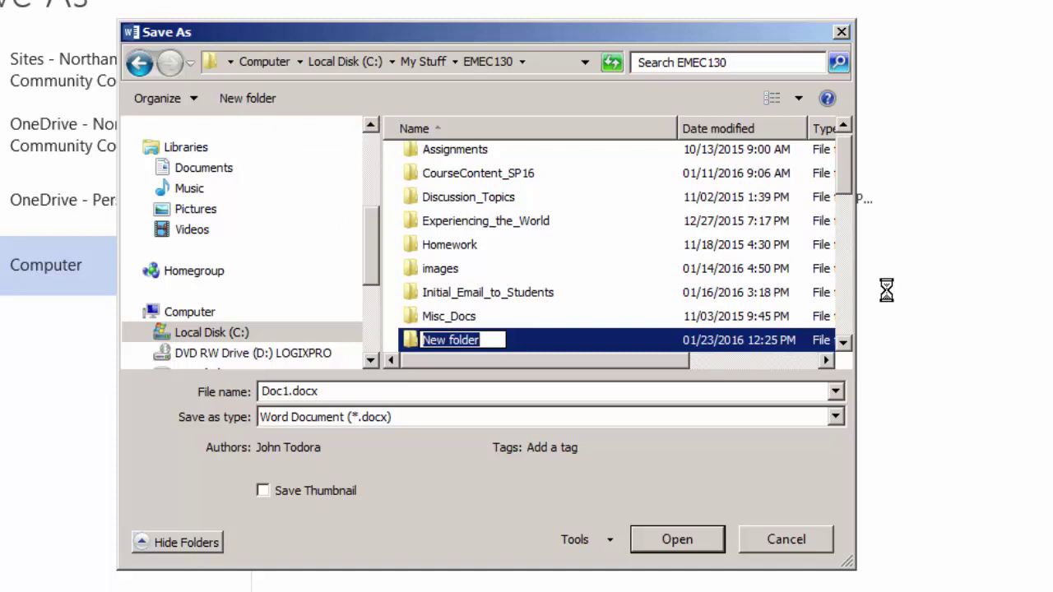
type("Vi")
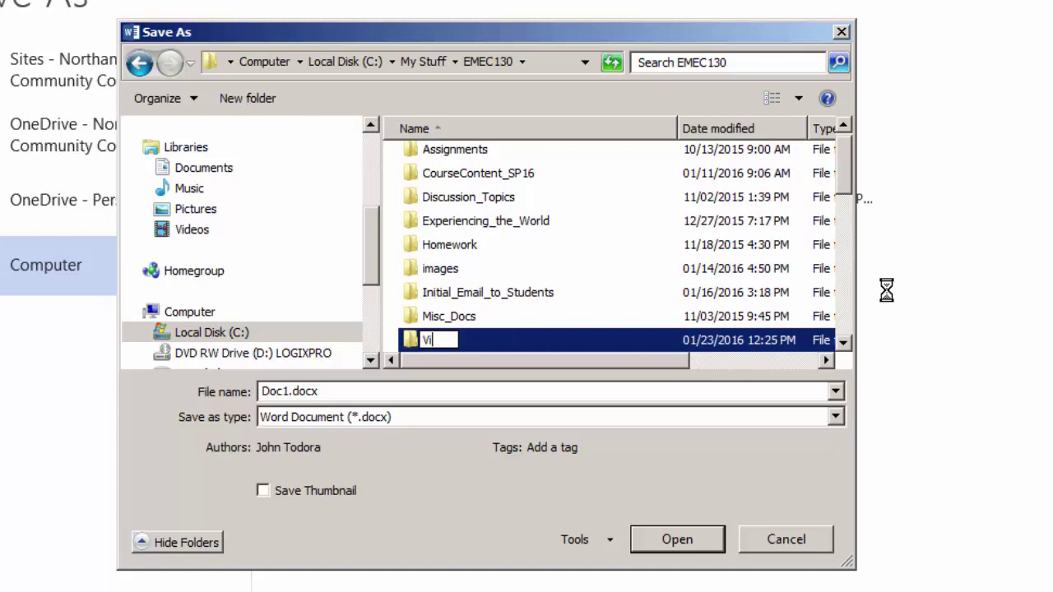
type("deoDemos")
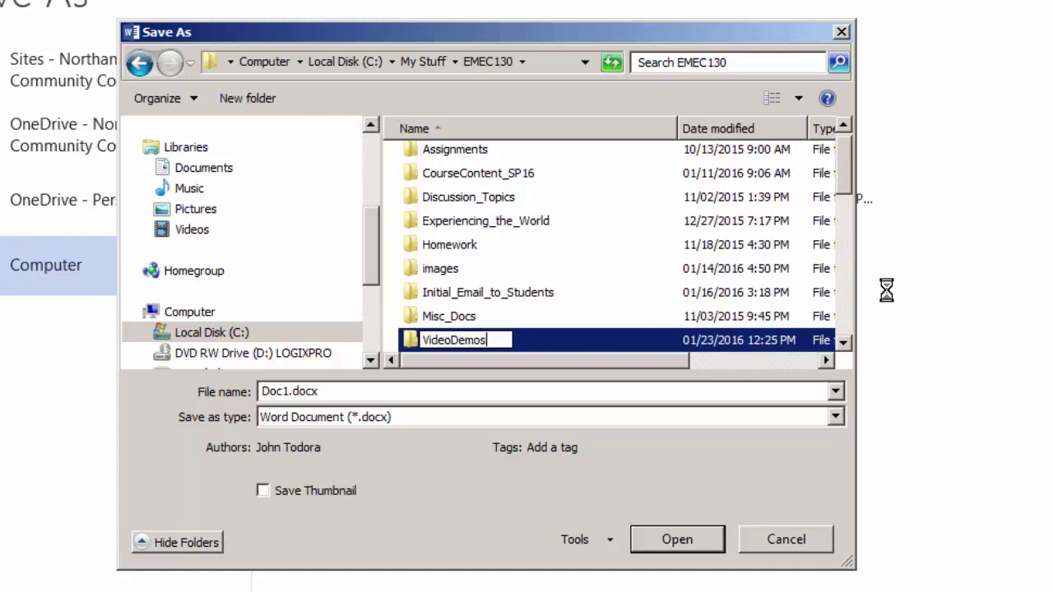
key("Return")
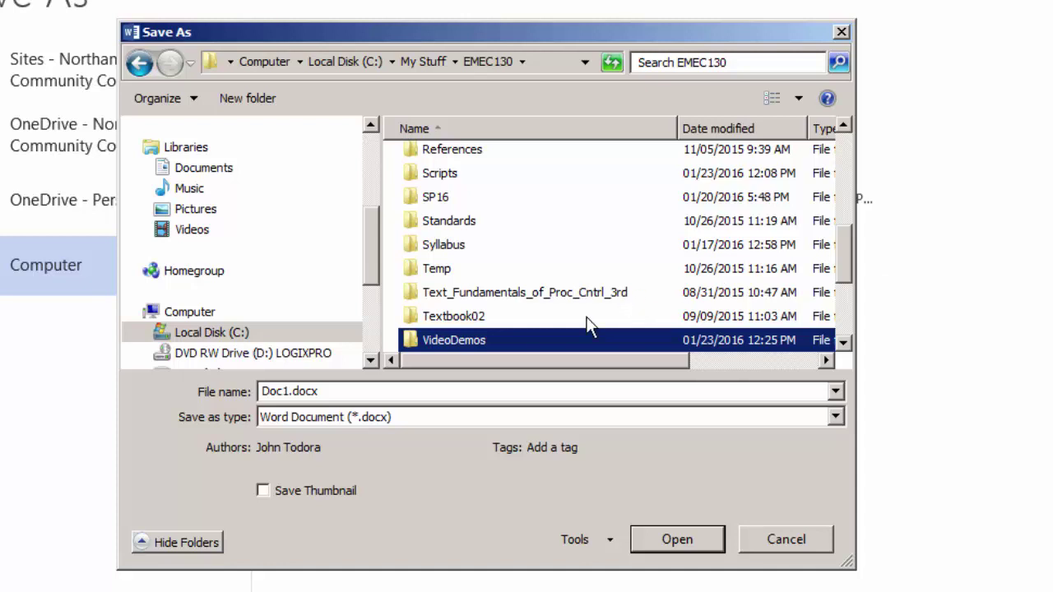
double_click(446, 340)
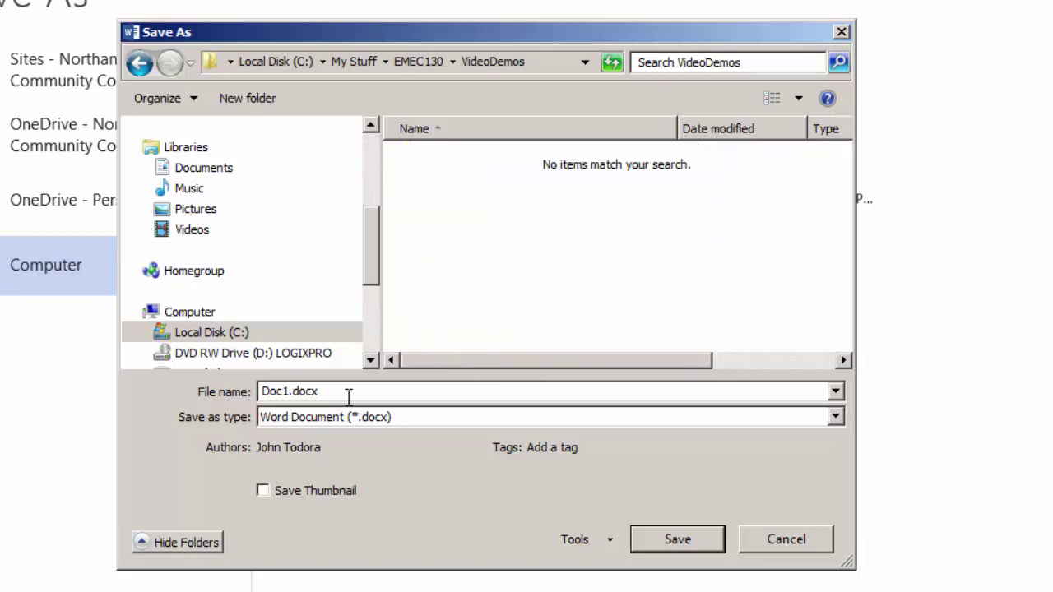
Step: Replace the Doc1.docx file name with the author's name followed by _Block_Diagram
double_click(332, 393)
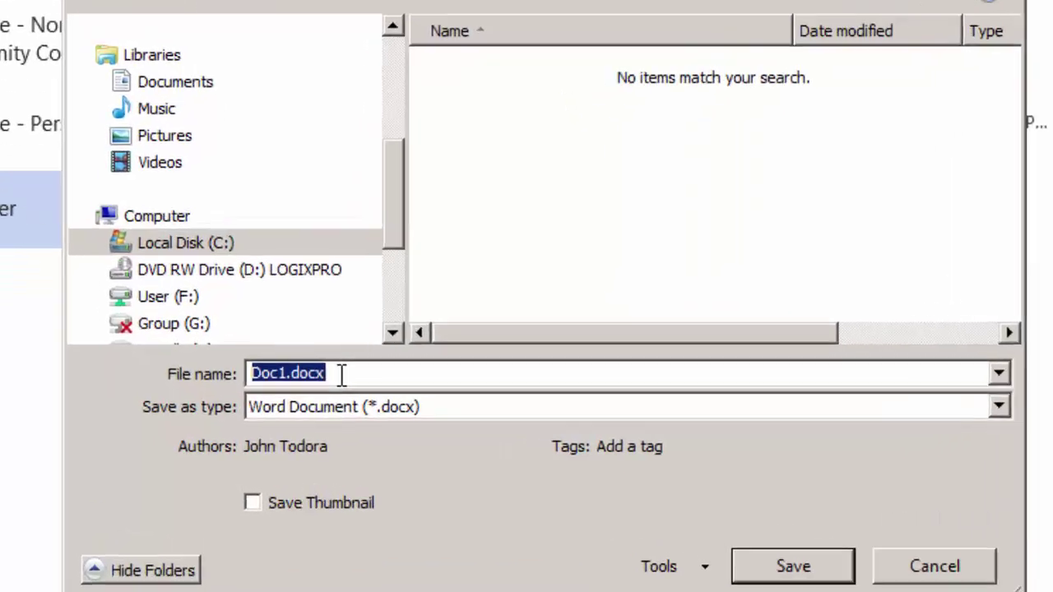
type("Todora")
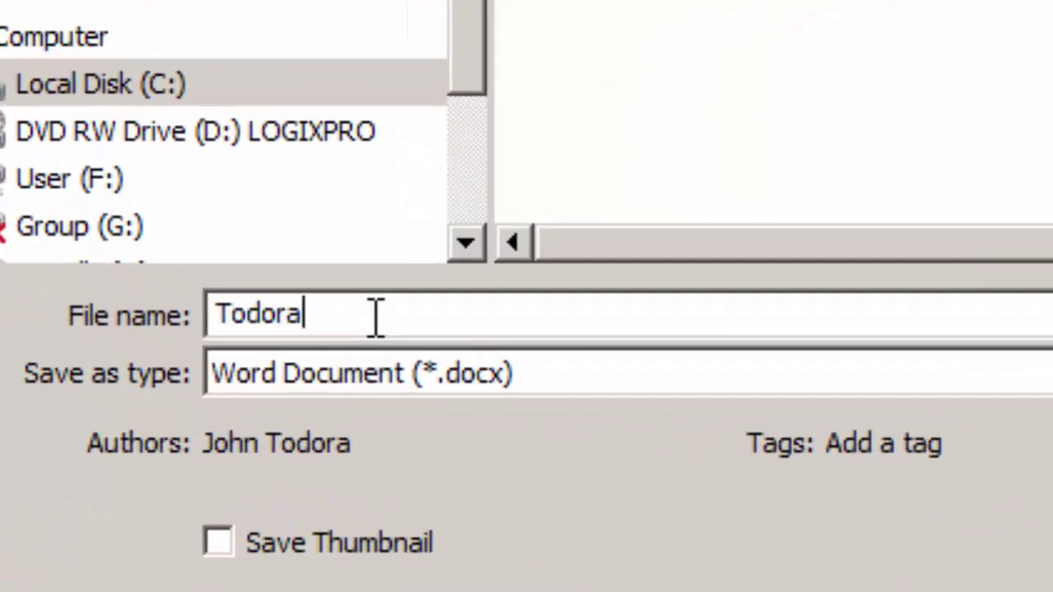
type("_John")
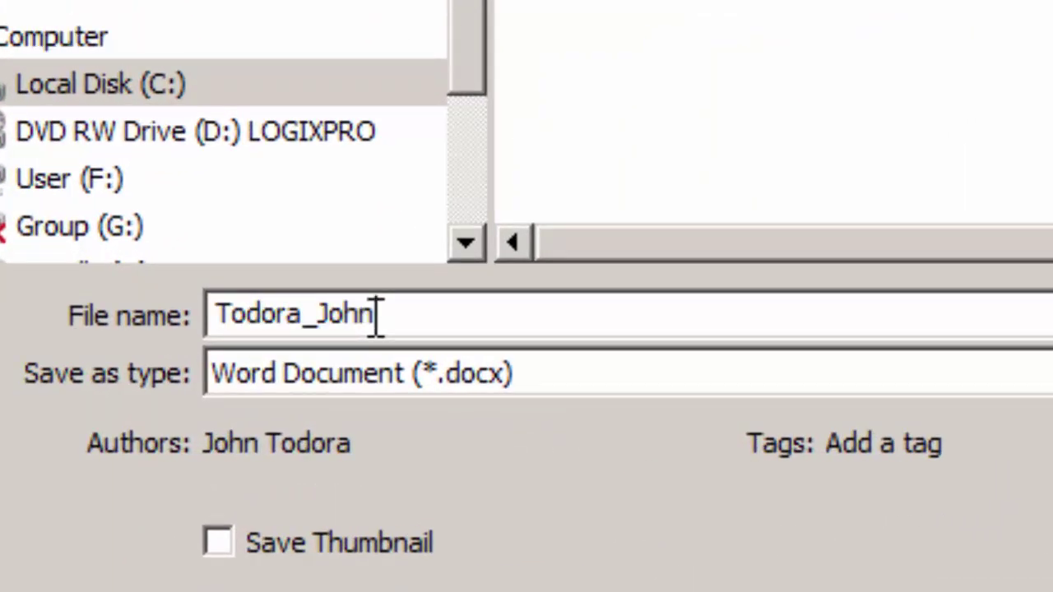
type("_Bloc")
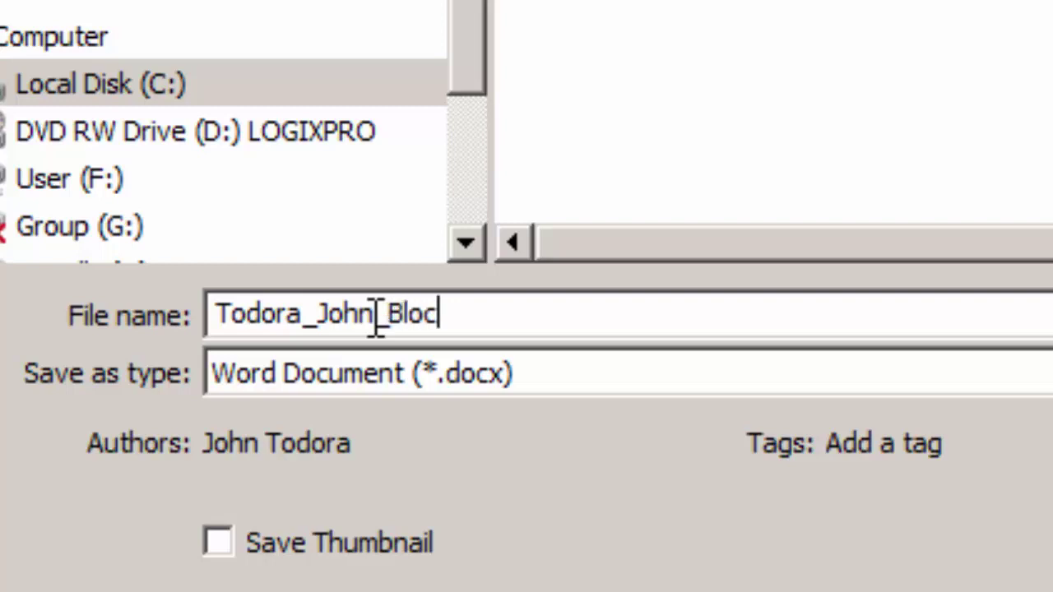
type("k_Diagram")
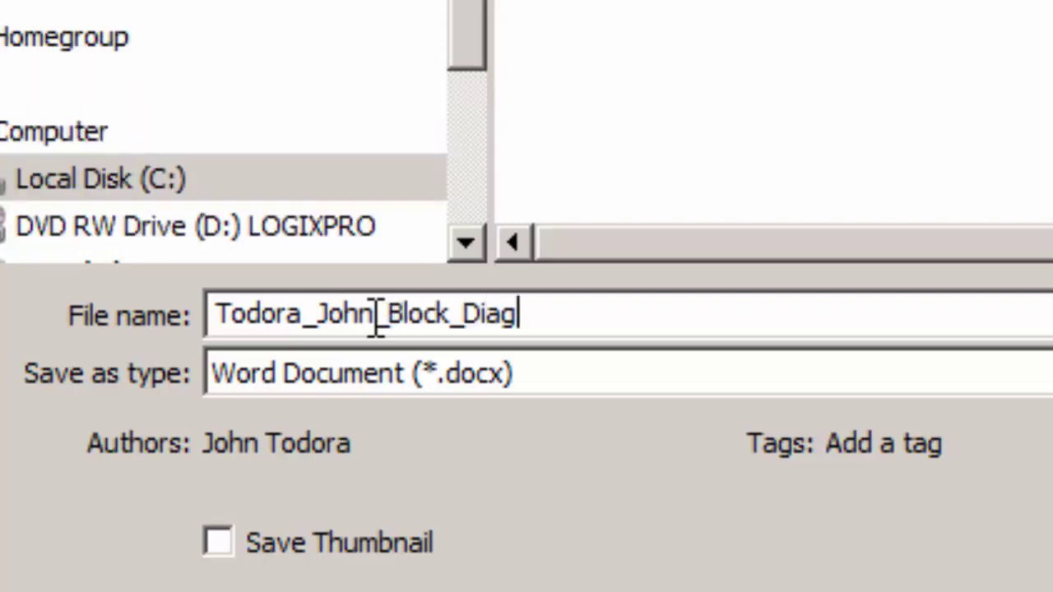